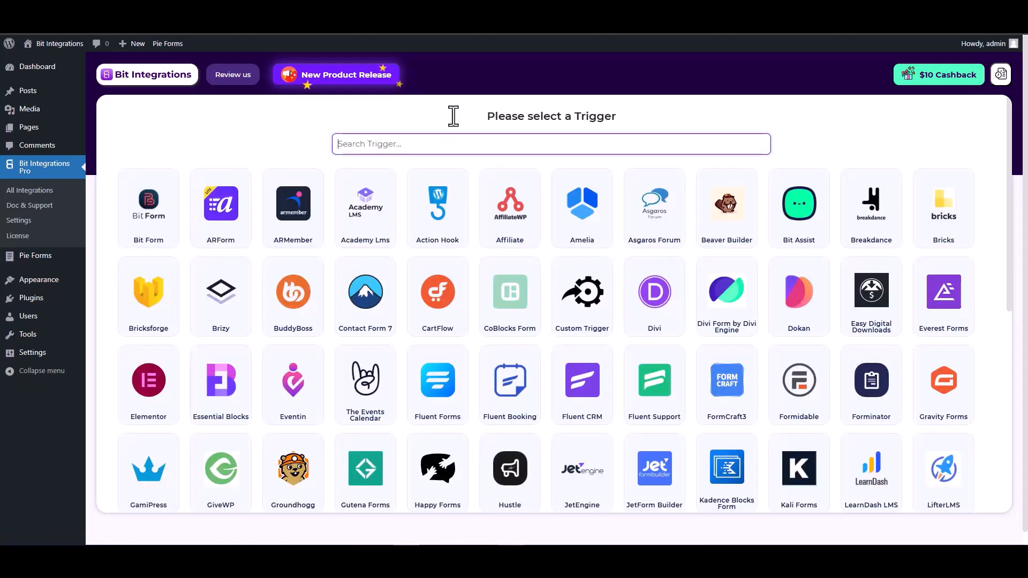
Pick Pie Forms from a 'pie' trigger search and start fetching fields from a submission.
{"action": "type", "text": "pie"}
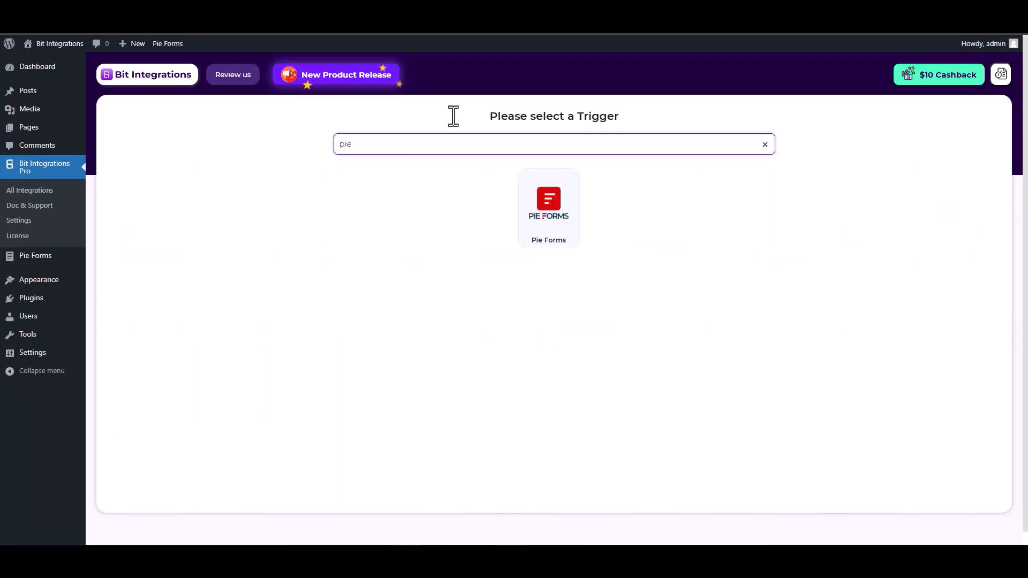
{"action": "left_click", "coordinate": [546, 215]}
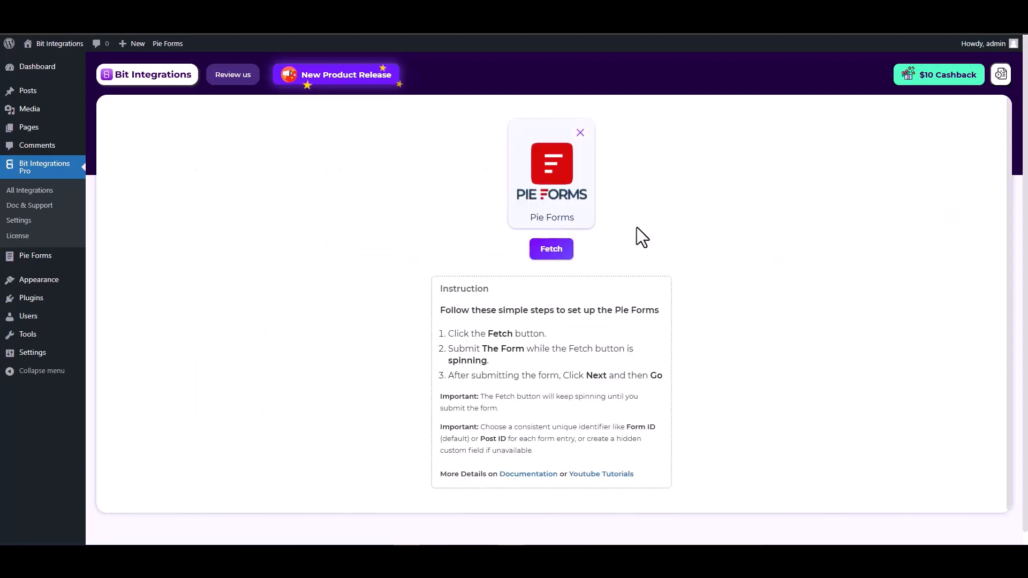
{"action": "left_click", "coordinate": [552, 249]}
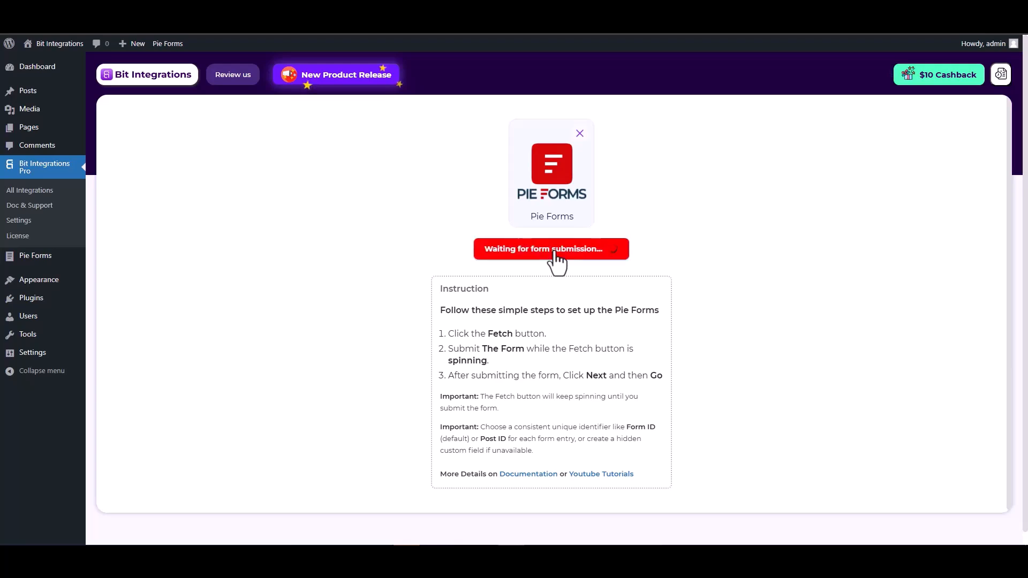
Submit a test Pie Forms entry with name 'test', a test email address and a number.
{"action": "key", "text": "ctrl+Tab"}
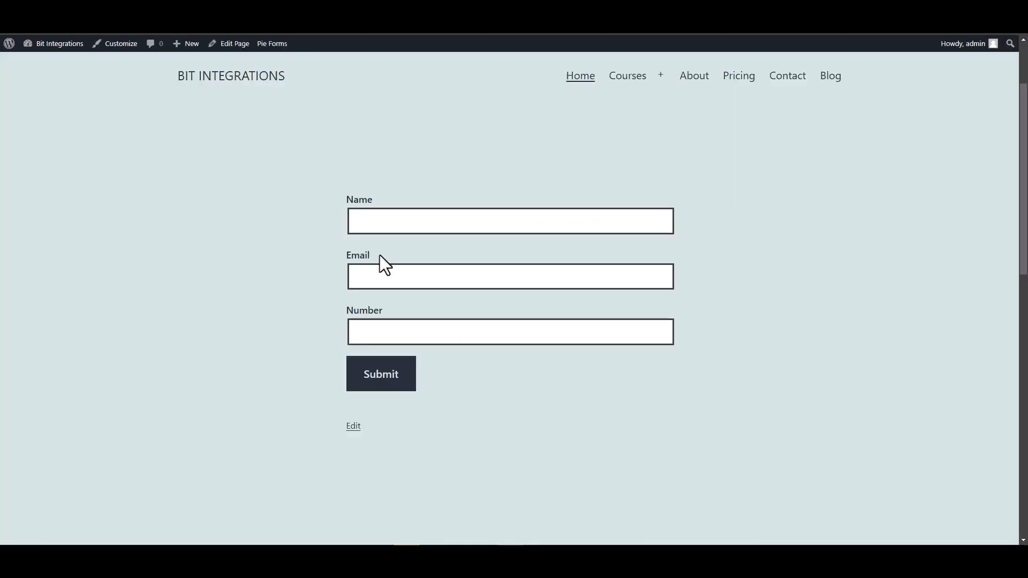
{"action": "left_click", "coordinate": [397, 223]}
{"action": "type", "text": "test"}
{"action": "left_click", "coordinate": [673, 275]}
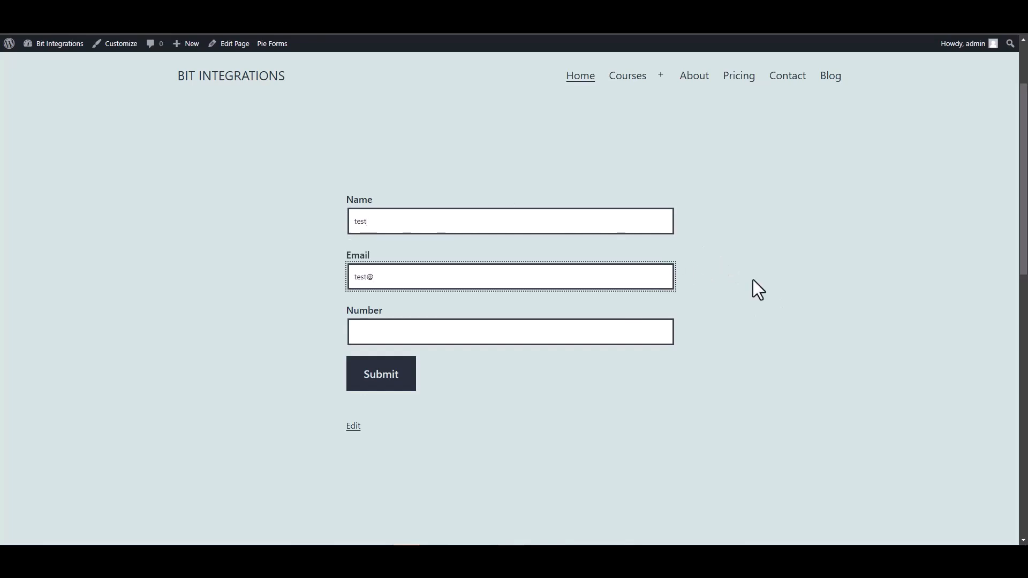
{"action": "type", "text": "test@gmail.com"}
{"action": "left_click", "coordinate": [645, 326]}
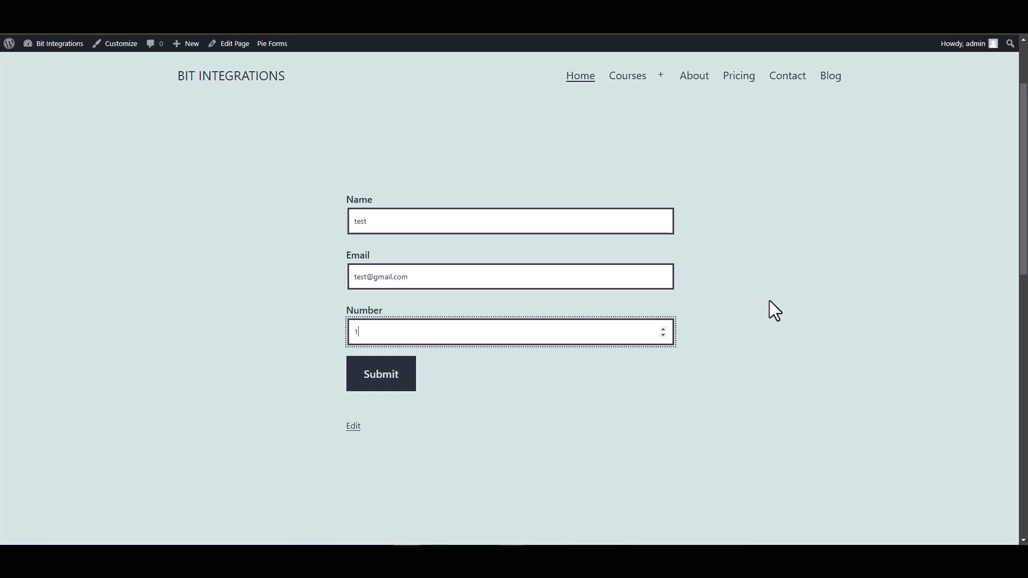
{"action": "left_click", "coordinate": [384, 377]}
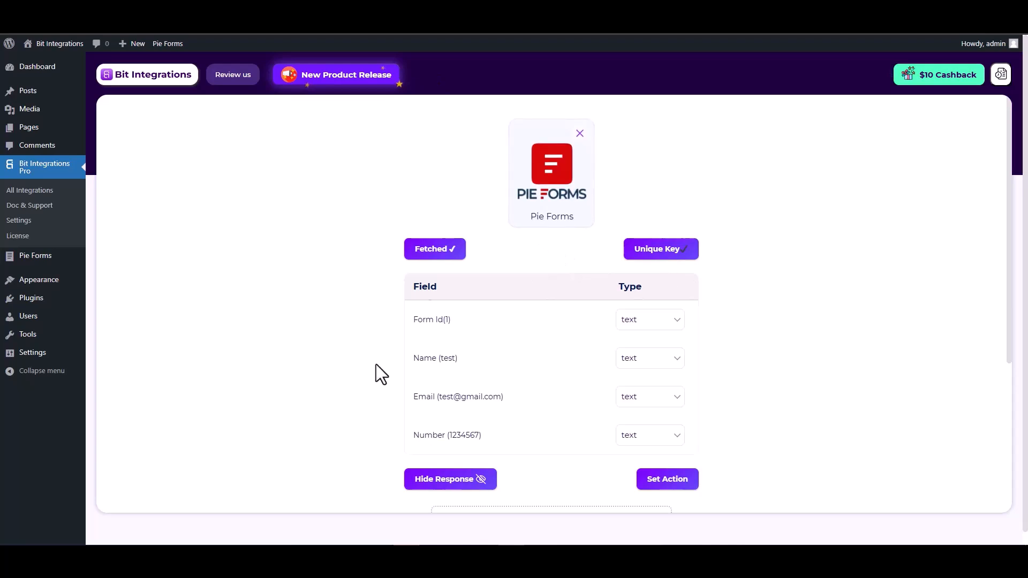
Review the fetched text fields Form Id, Name, Email and Number, then move on to the action.
{"action": "scroll", "coordinate": [376, 375], "scroll_direction": "down", "scroll_amount": 2}
{"action": "left_click_drag", "start_coordinate": [458, 252], "coordinate": [416, 250]}
{"action": "left_click_drag", "start_coordinate": [502, 290], "coordinate": [417, 290]}
{"action": "left_click_drag", "start_coordinate": [487, 328], "coordinate": [417, 328]}
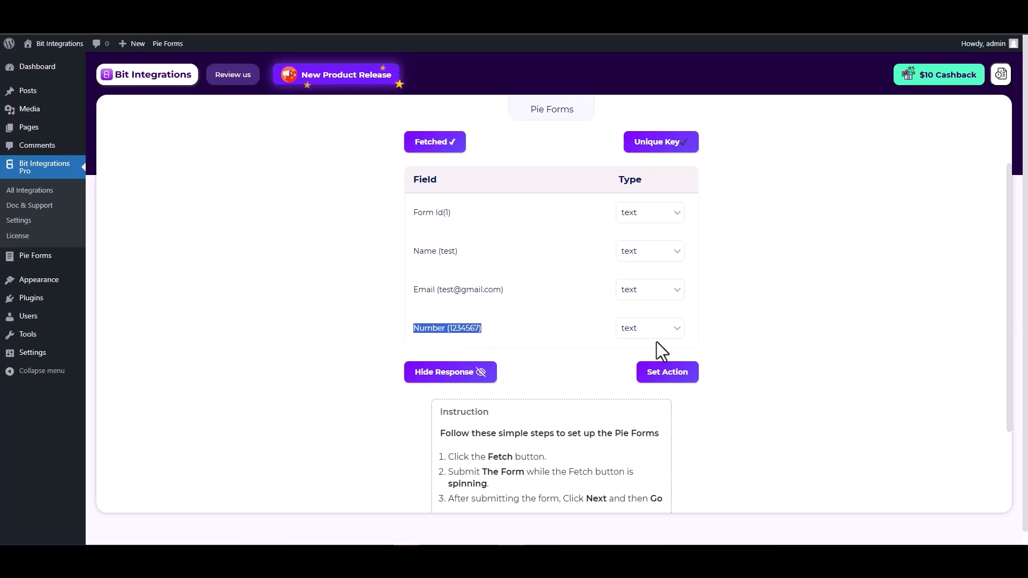
{"action": "left_click", "coordinate": [767, 346]}
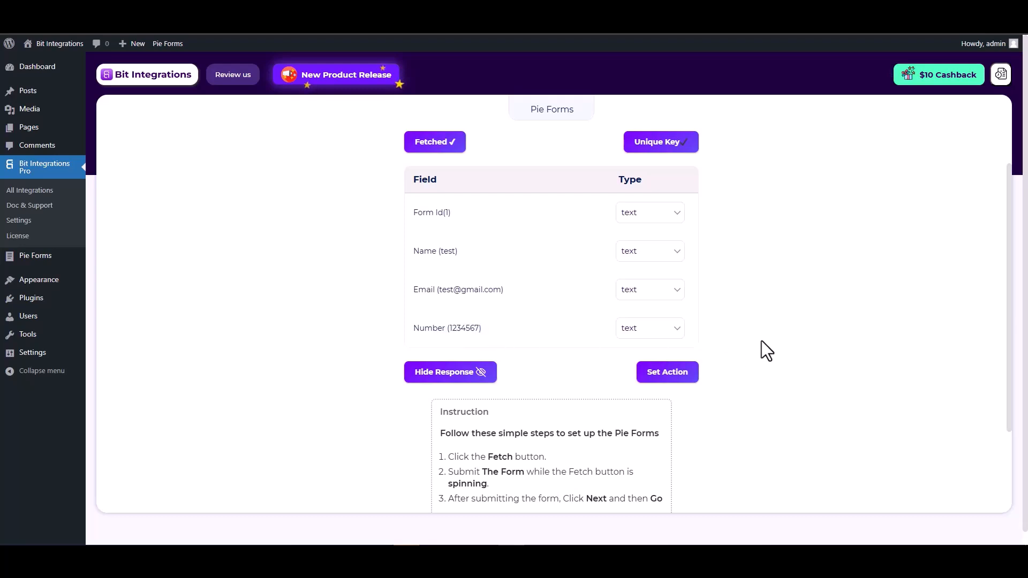
{"action": "left_click", "coordinate": [669, 374]}
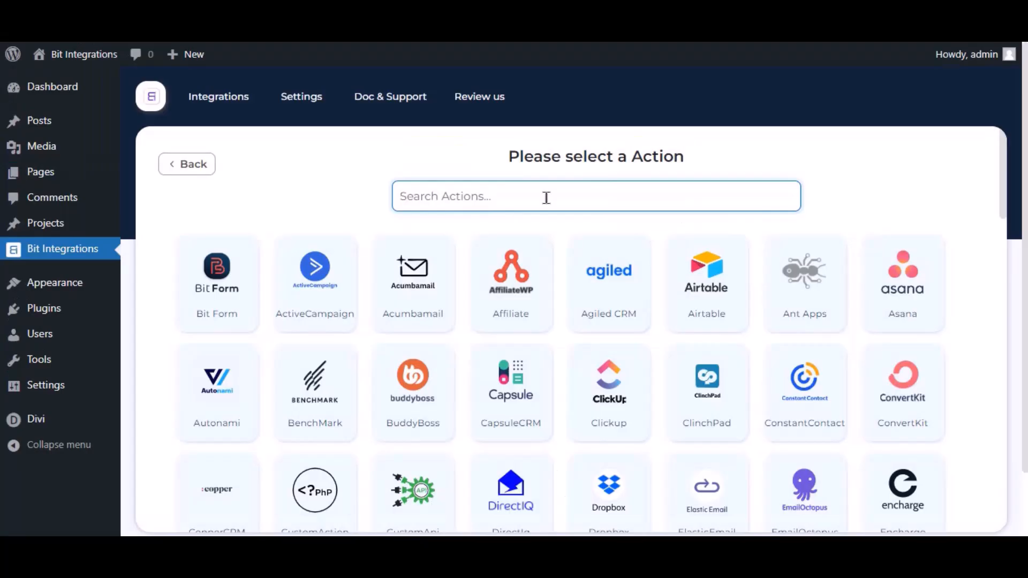
Choose Mautic as the action and review its setup form, named Mautic, and the client-credentials help.
{"action": "type", "text": "mautic"}
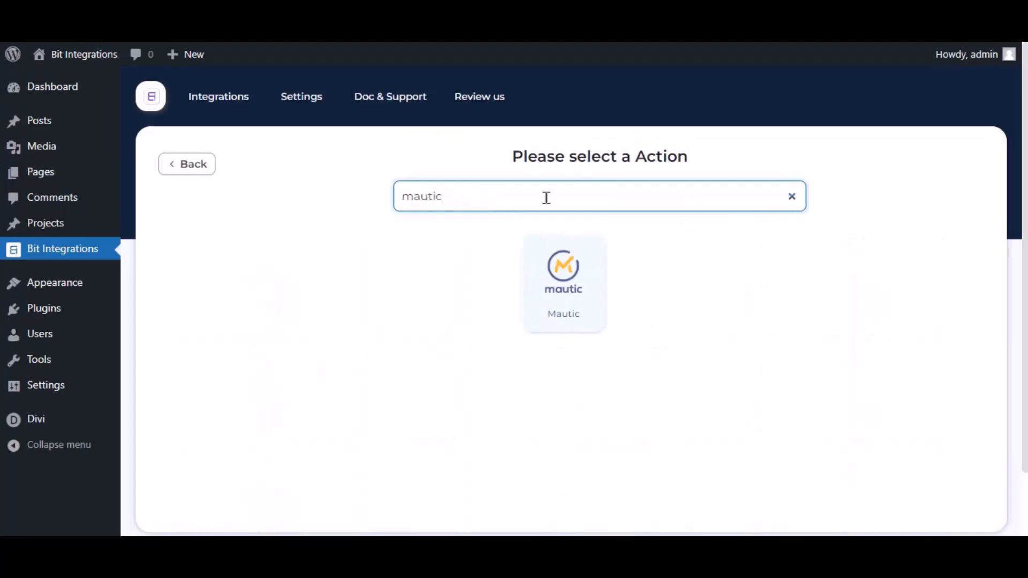
{"action": "left_click", "coordinate": [532, 309]}
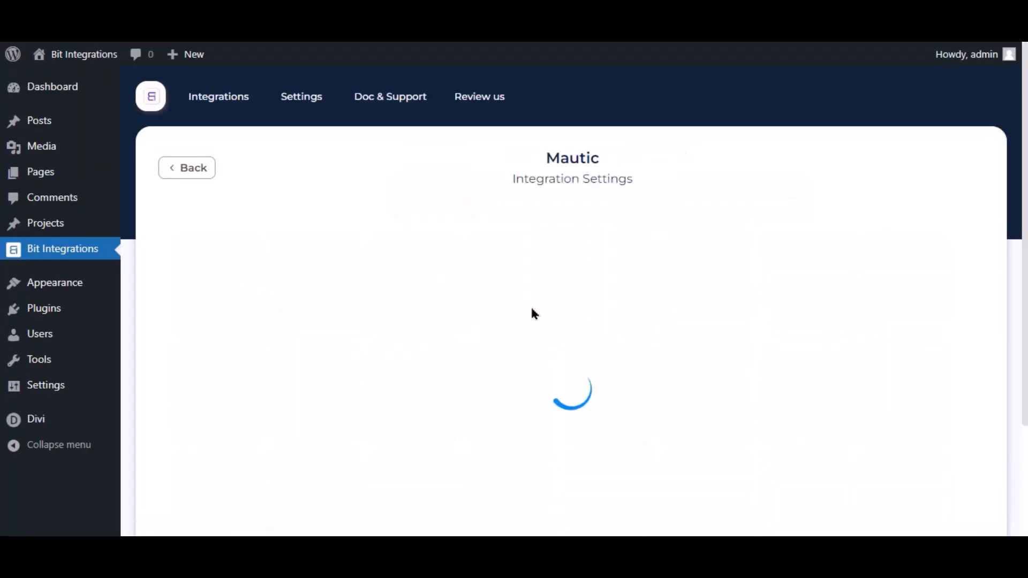
{"action": "left_click", "coordinate": [211, 271]}
{"action": "left_click_drag", "start_coordinate": [239, 277], "coordinate": [178, 295]}
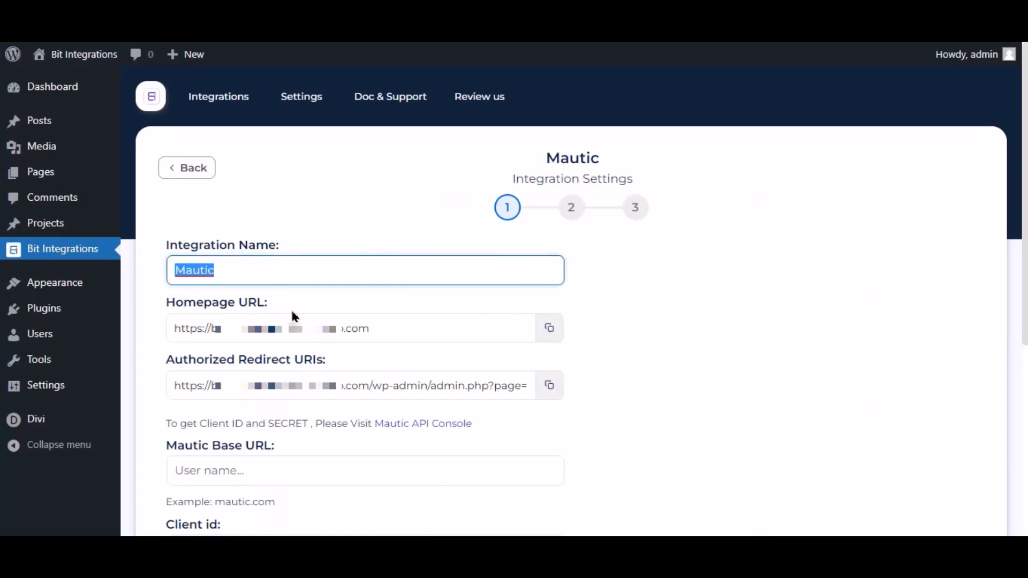
{"action": "scroll", "coordinate": [291, 307], "scroll_direction": "down", "scroll_amount": 4}
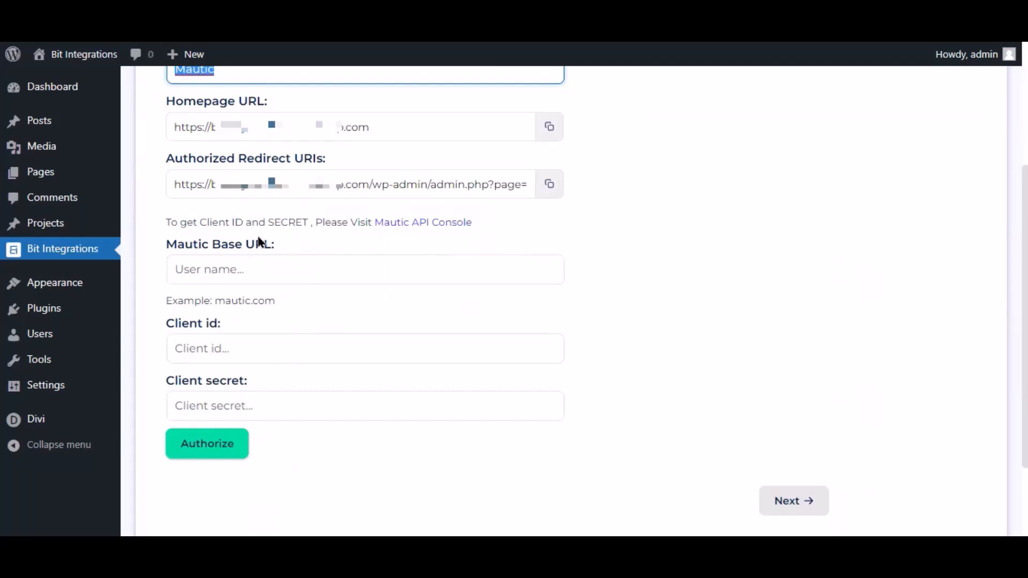
{"action": "left_click_drag", "start_coordinate": [163, 222], "coordinate": [369, 247]}
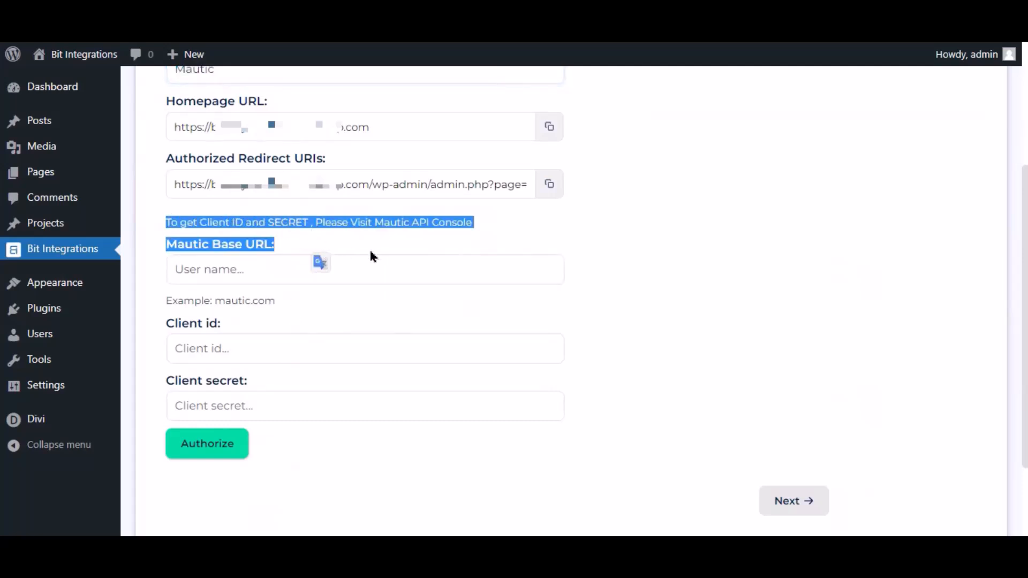
{"action": "left_click", "coordinate": [369, 249]}
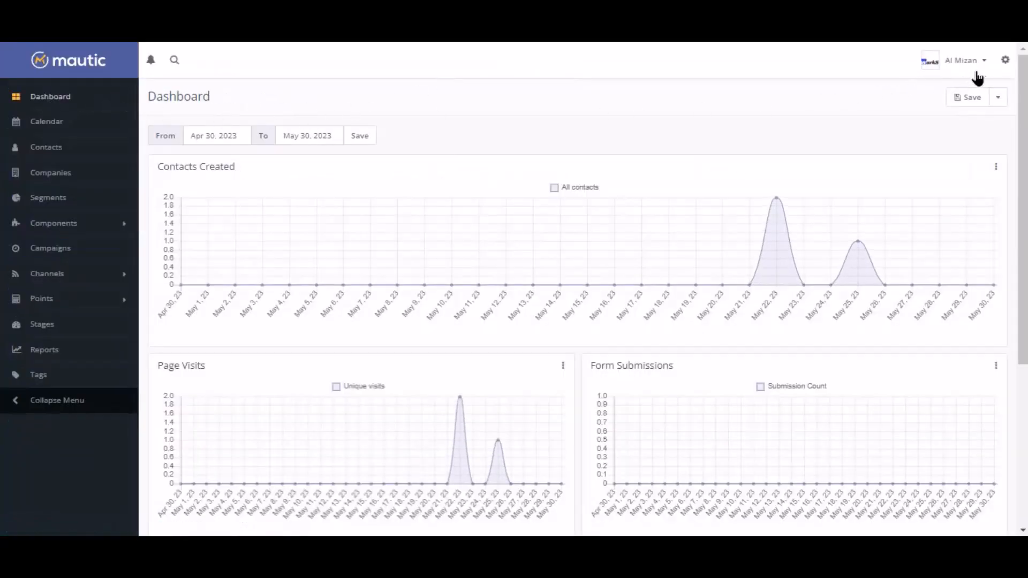
Create a new Mautic OAuth 2 API credential named For Bit Integrations and copy the redirect URI.
{"action": "left_click", "coordinate": [1005, 60]}
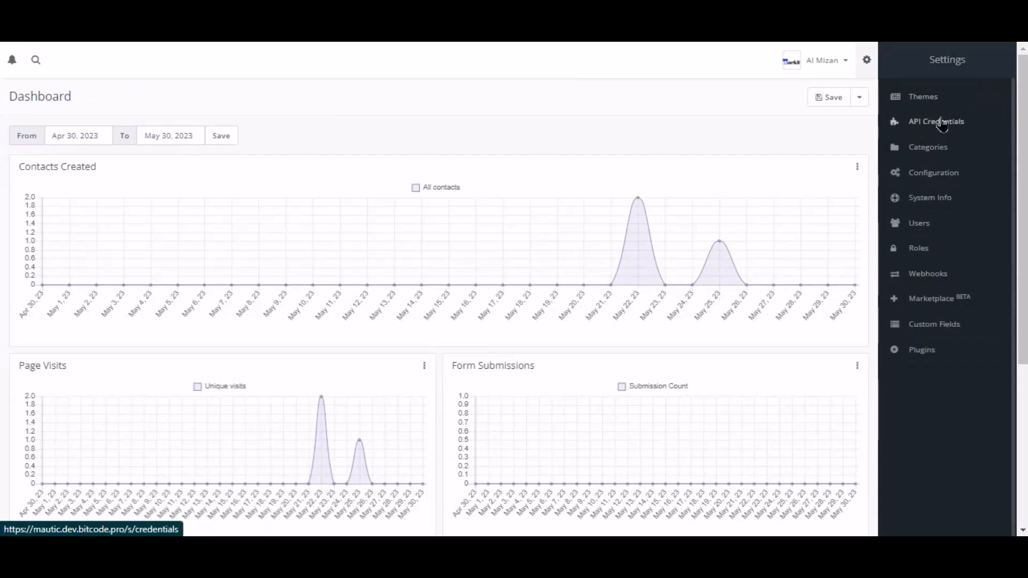
{"action": "left_click", "coordinate": [942, 124]}
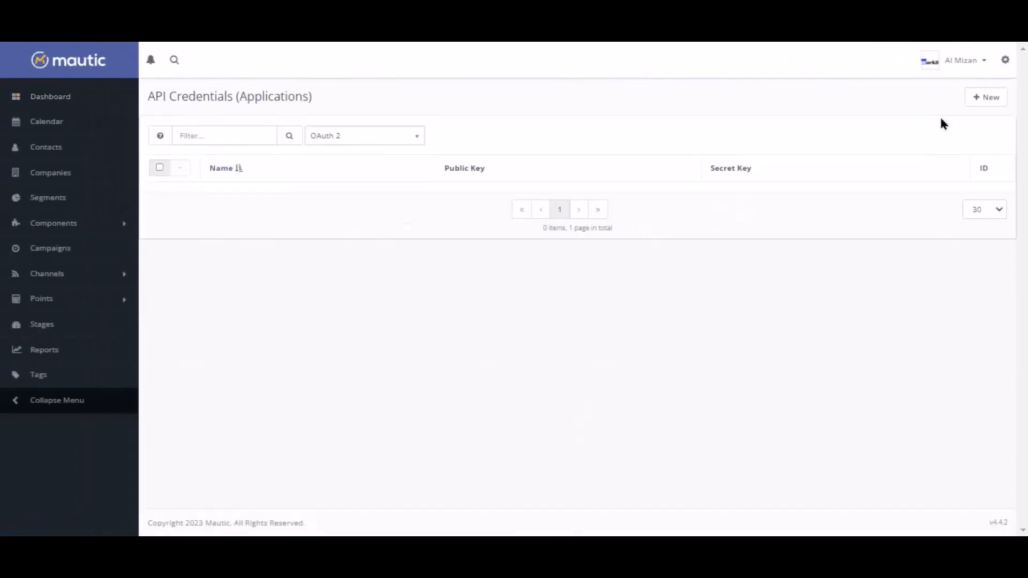
{"action": "left_click", "coordinate": [984, 101]}
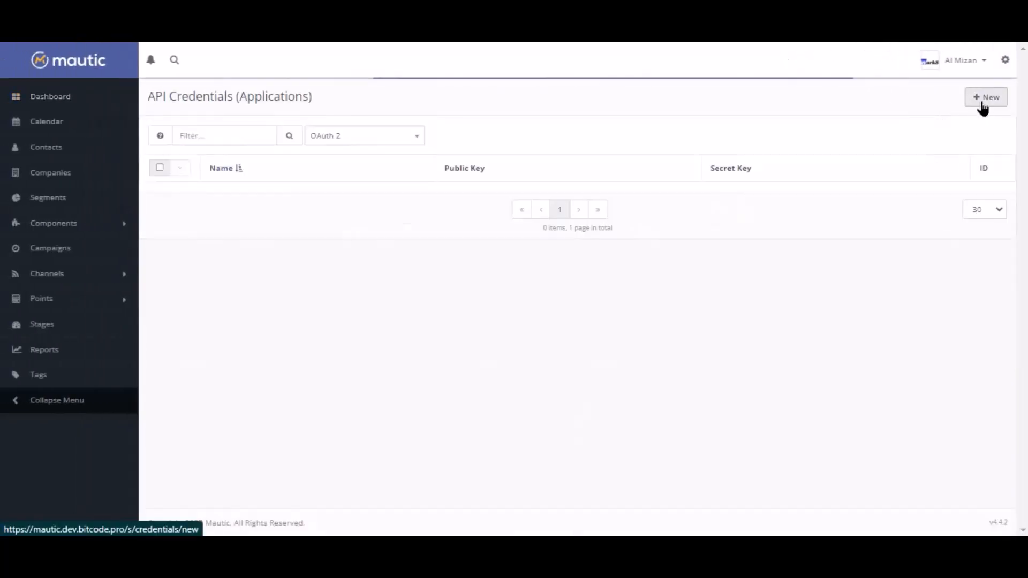
{"action": "left_click", "coordinate": [184, 151]}
{"action": "left_click", "coordinate": [188, 199]}
{"action": "left_click", "coordinate": [192, 190]}
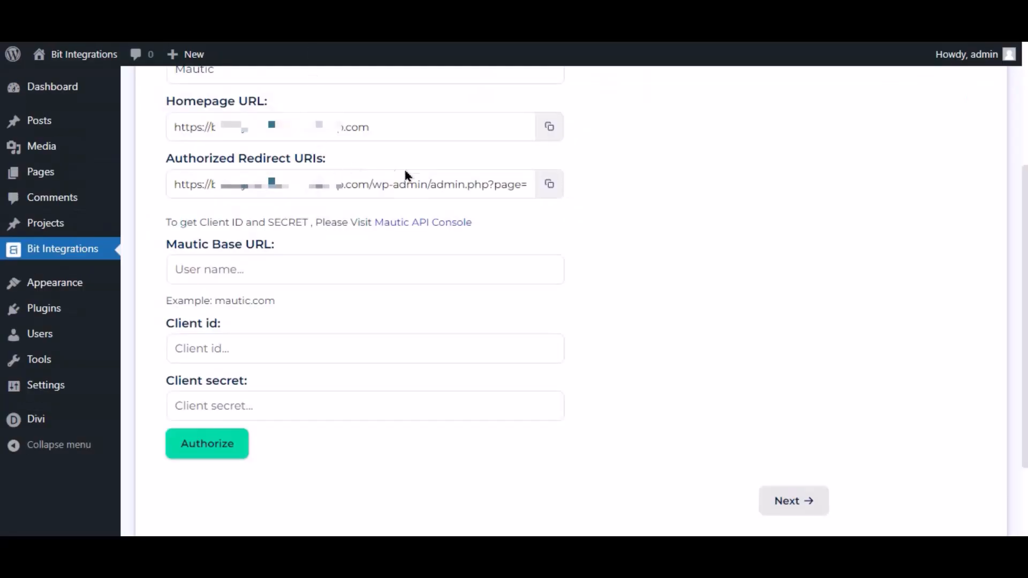
{"action": "left_click", "coordinate": [557, 195]}
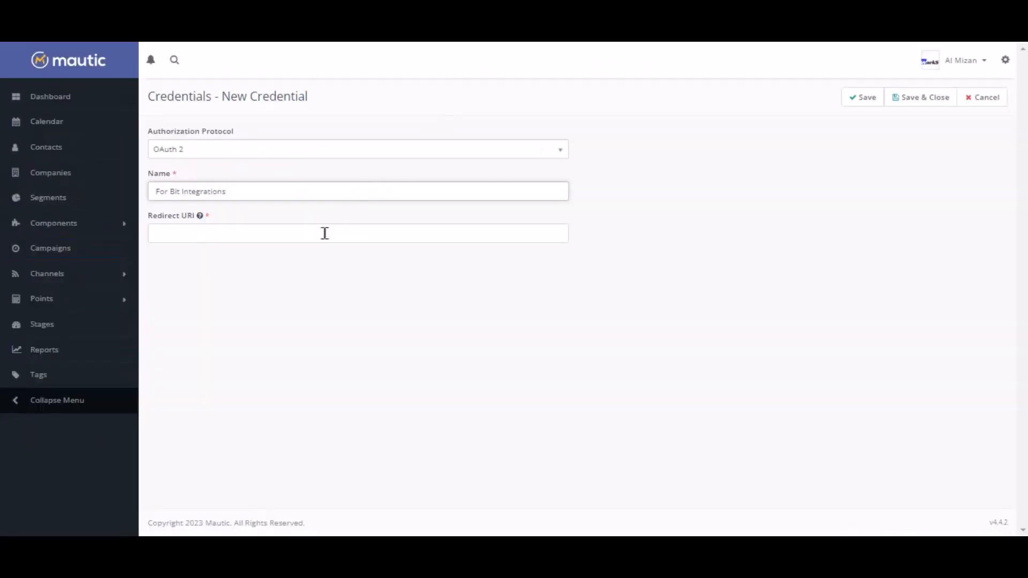
{"action": "left_click", "coordinate": [325, 234]}
Paste the redirect URI, save the credential, and copy its generated Client ID.
{"action": "key", "text": "ctrl+v"}
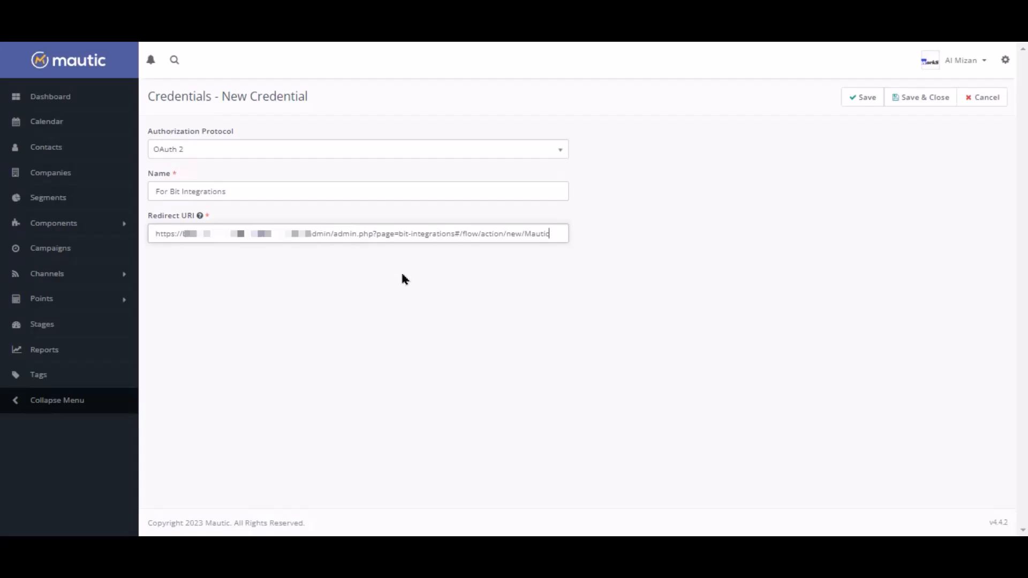
{"action": "left_click", "coordinate": [864, 97]}
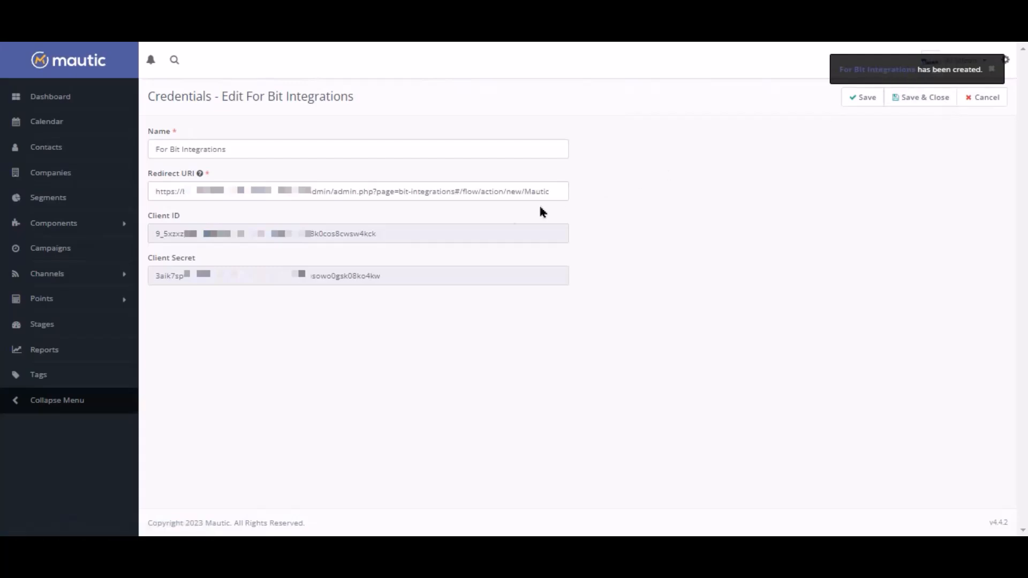
{"action": "double_click", "coordinate": [333, 237]}
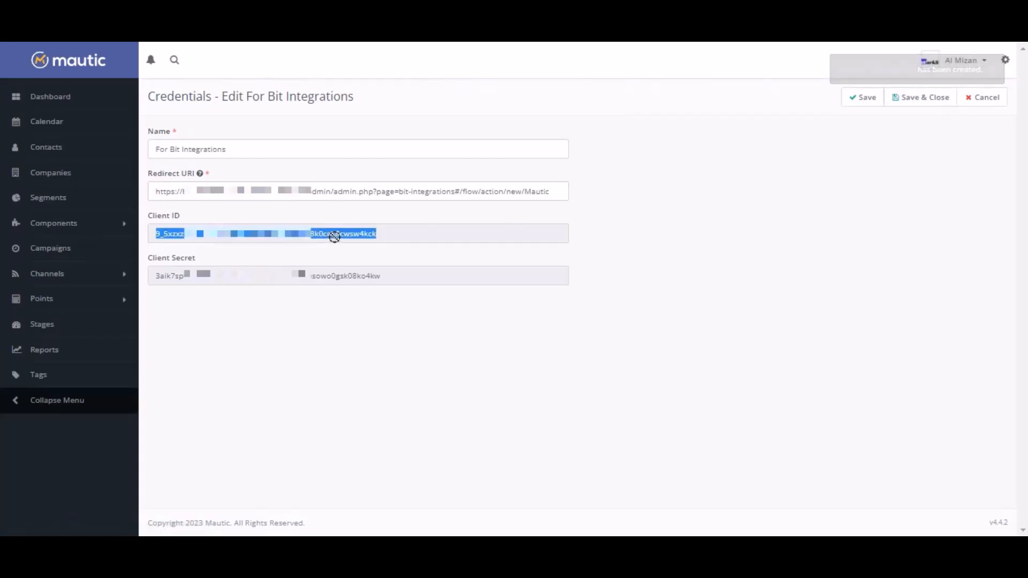
{"action": "right_click", "coordinate": [334, 238]}
{"action": "left_click", "coordinate": [373, 251]}
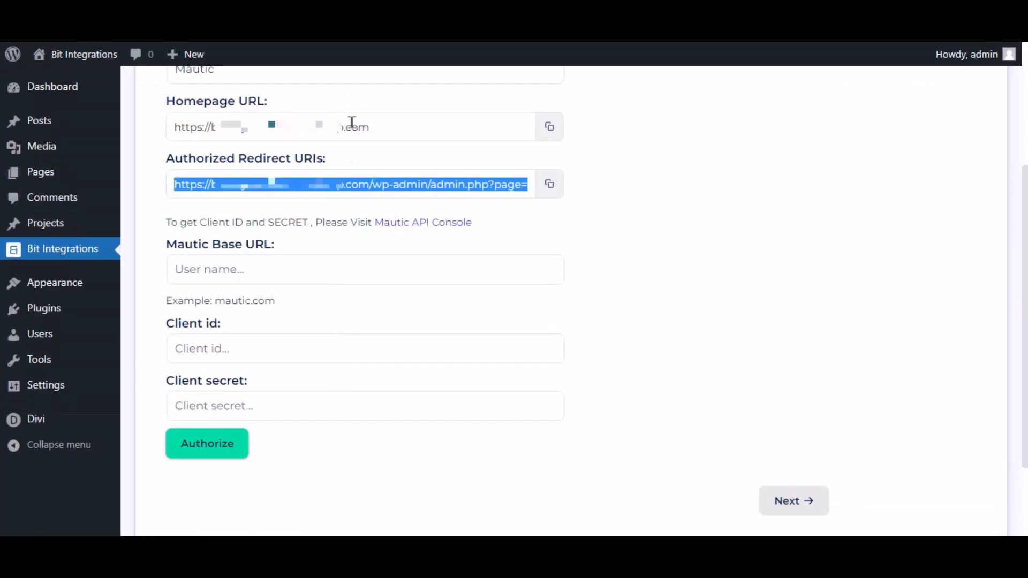
Paste Mautic's Client ID and Client Secret into the Bit Integrations form.
{"action": "left_click", "coordinate": [276, 347]}
{"action": "key", "text": "ctrl+v"}
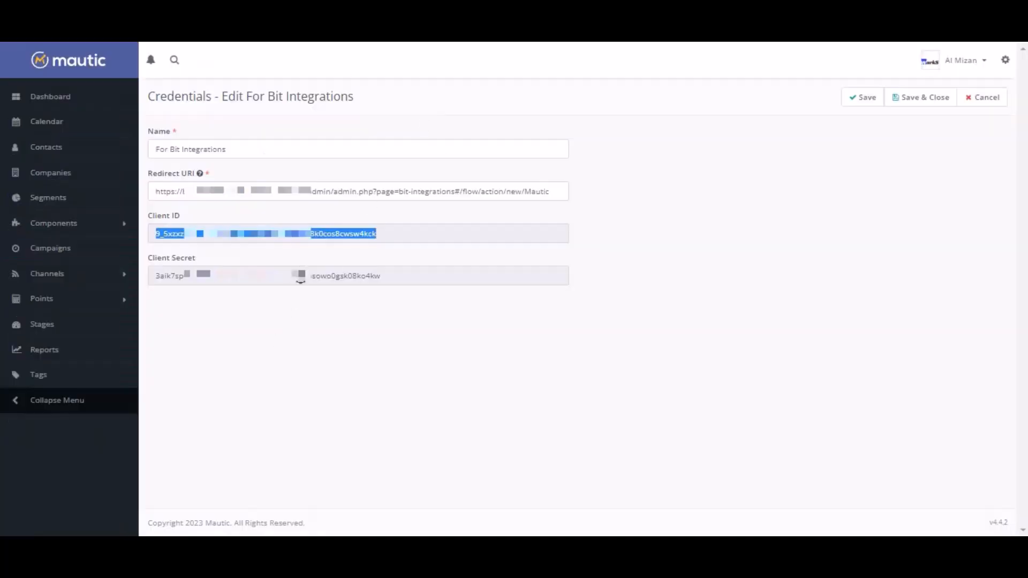
{"action": "double_click", "coordinate": [301, 277]}
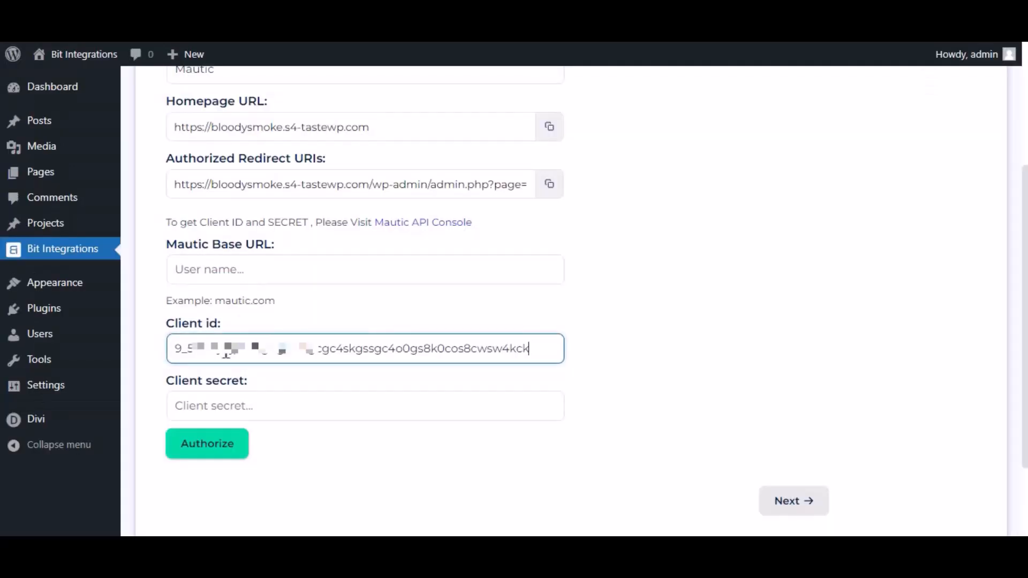
{"action": "left_click", "coordinate": [232, 416]}
{"action": "key", "text": "ctrl+v"}
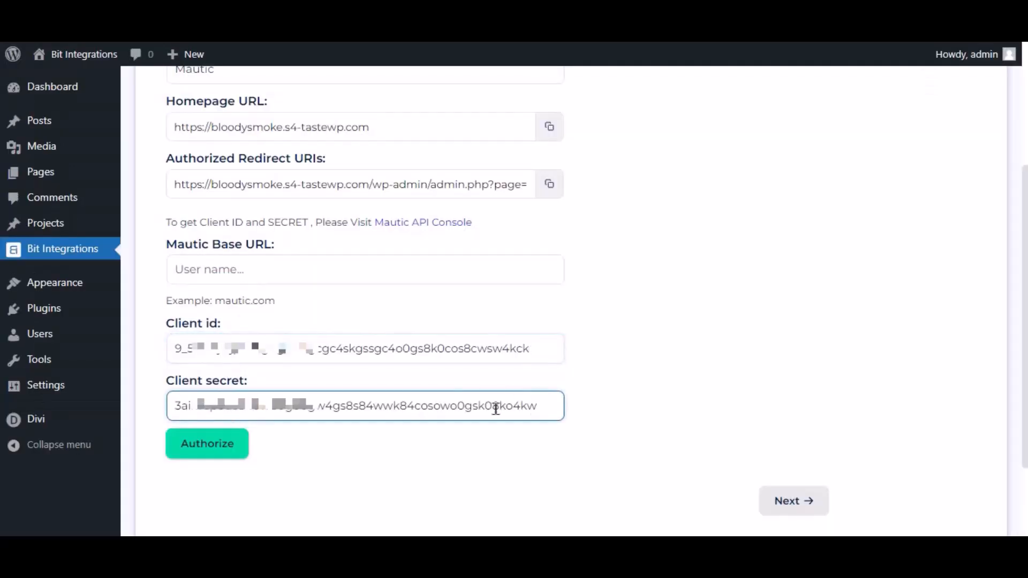
Paste the Mautic base URL and start authorizing the connection.
{"action": "left_click", "coordinate": [252, 276]}
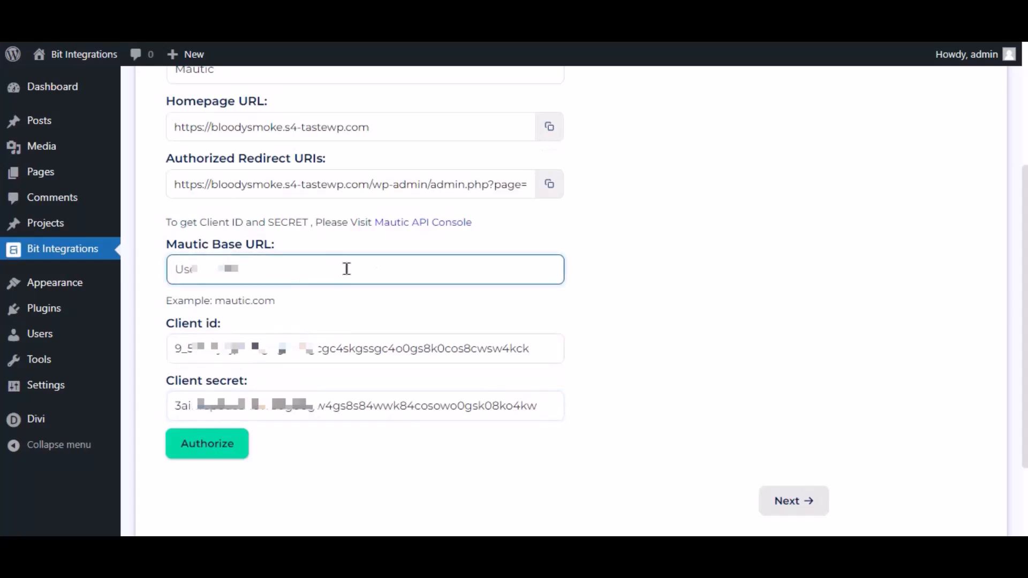
{"action": "key", "text": "ctrl+v"}
{"action": "left_click_drag", "start_coordinate": [362, 268], "coordinate": [176, 272]}
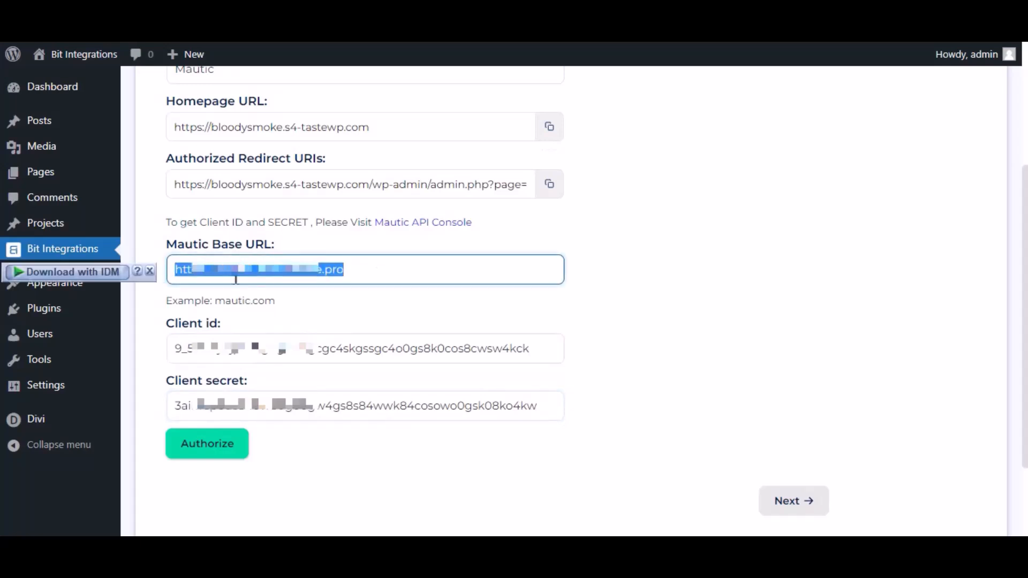
{"action": "left_click", "coordinate": [294, 300]}
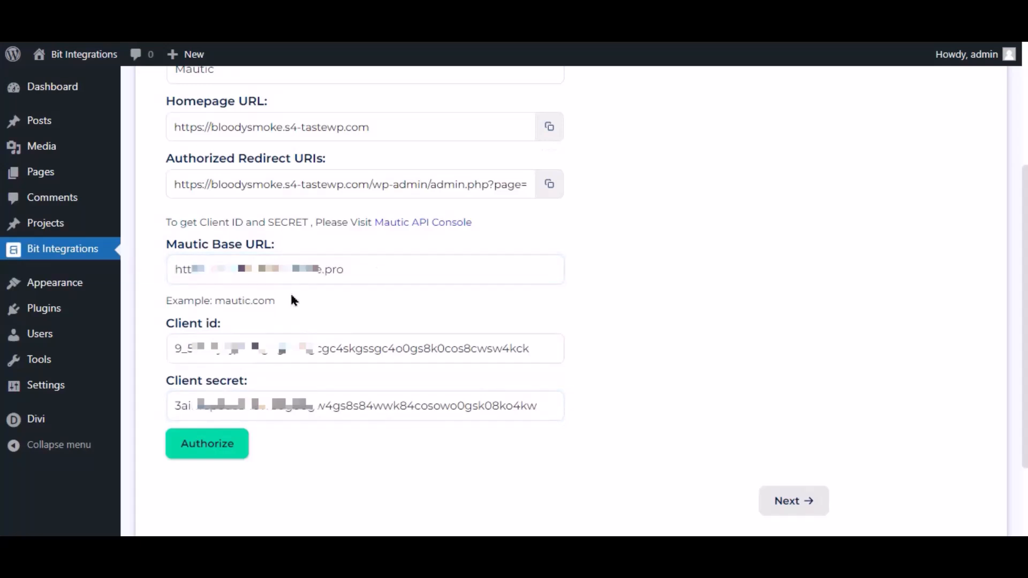
{"action": "left_click", "coordinate": [211, 460]}
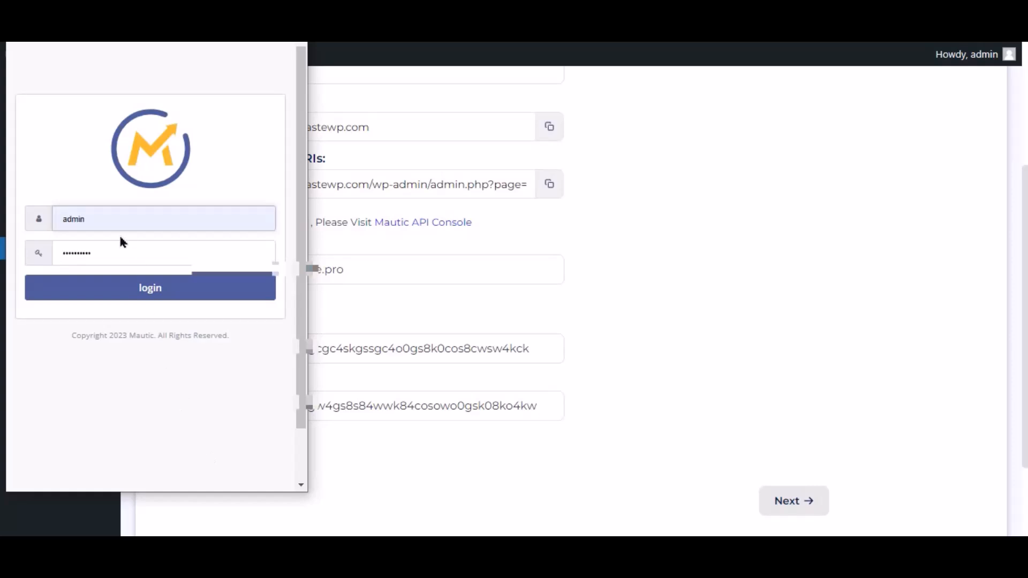
Log in to Mautic and accept the For Bit Integrations access request.
{"action": "left_click", "coordinate": [184, 299]}
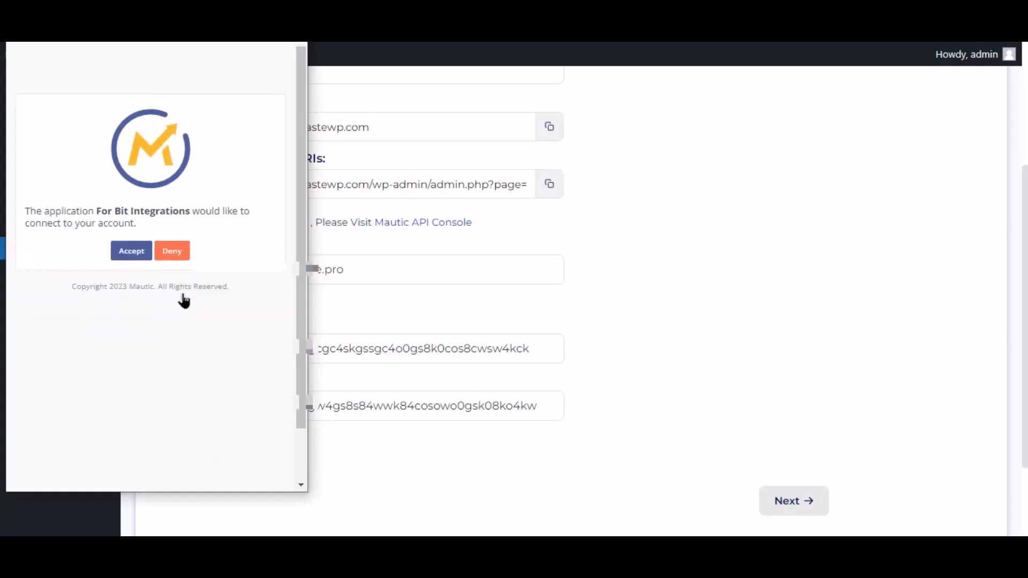
{"action": "left_click", "coordinate": [134, 255]}
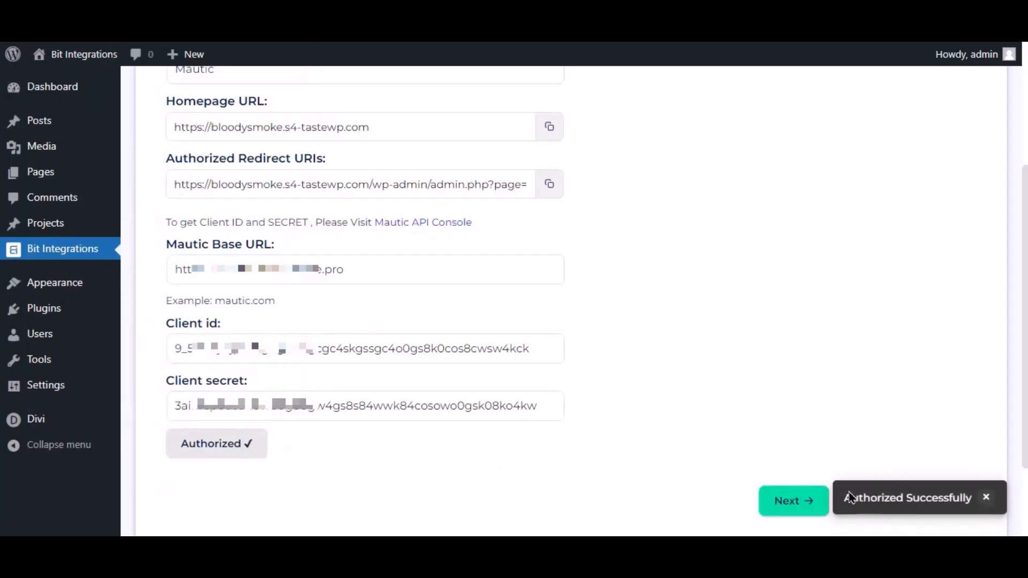
Map the form field Email Address to Mautic's Email in the first mapping row.
{"action": "left_click", "coordinate": [792, 500]}
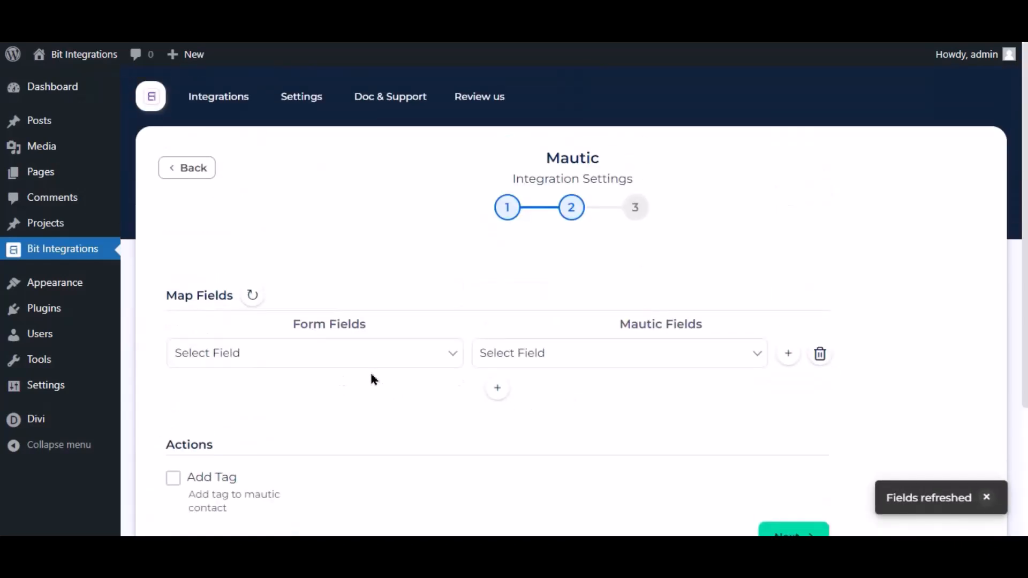
{"action": "left_click", "coordinate": [986, 498]}
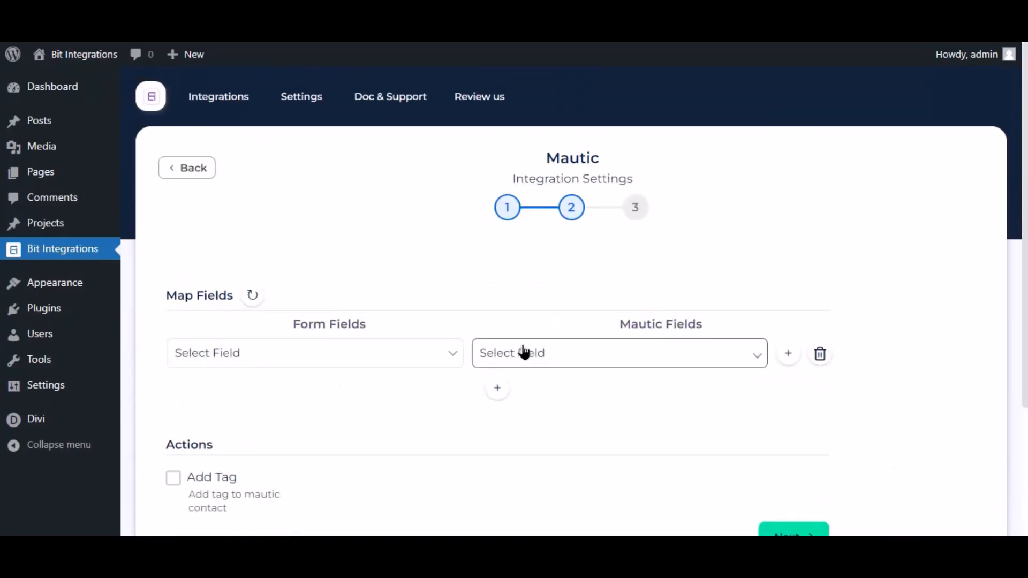
{"action": "left_click", "coordinate": [524, 352]}
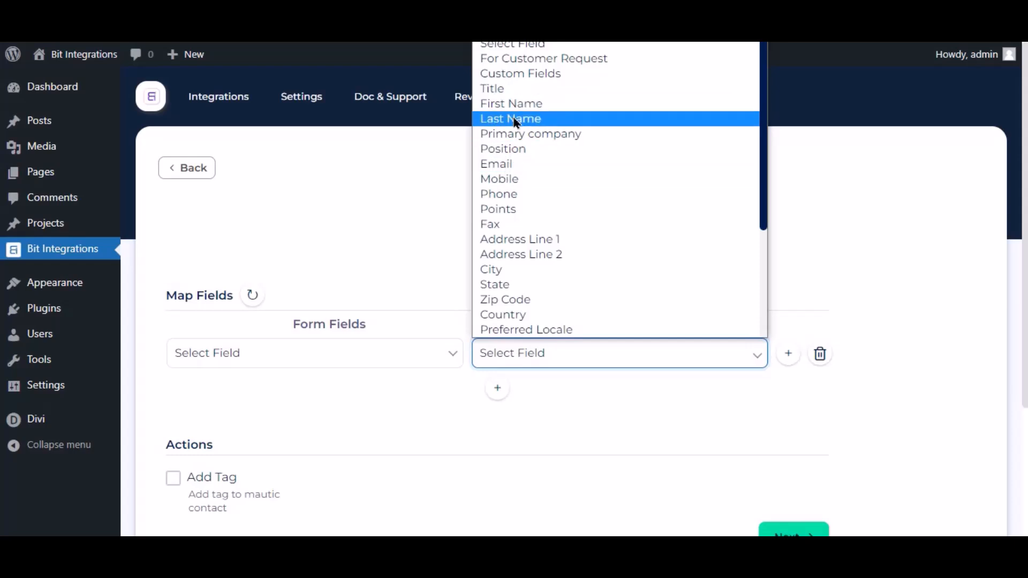
{"action": "left_click", "coordinate": [513, 164]}
{"action": "left_click", "coordinate": [436, 357]}
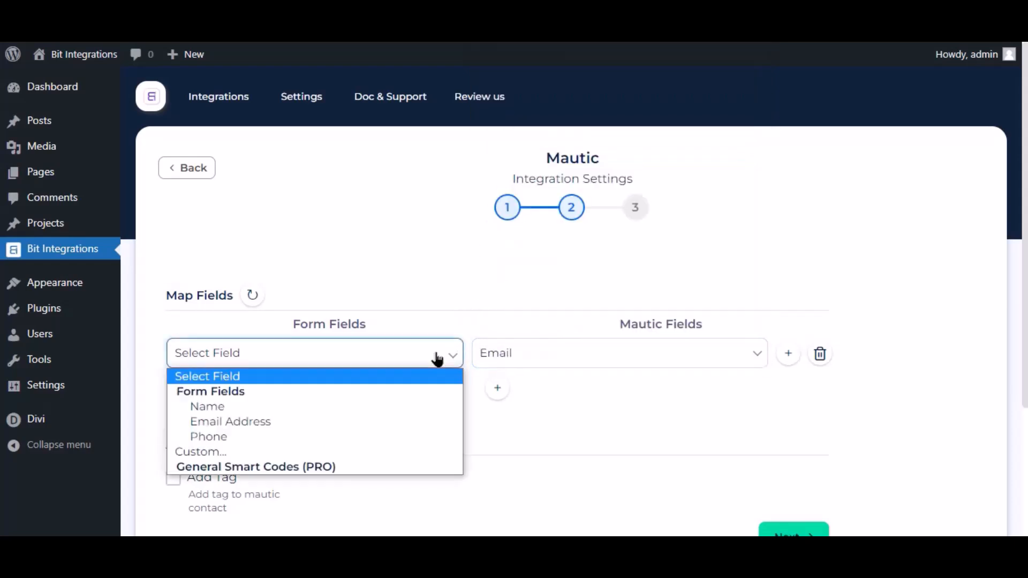
{"action": "left_click", "coordinate": [245, 421]}
Add a second mapping row linking Name to Mautic's First Name.
{"action": "left_click", "coordinate": [497, 388]}
{"action": "left_click", "coordinate": [522, 393]}
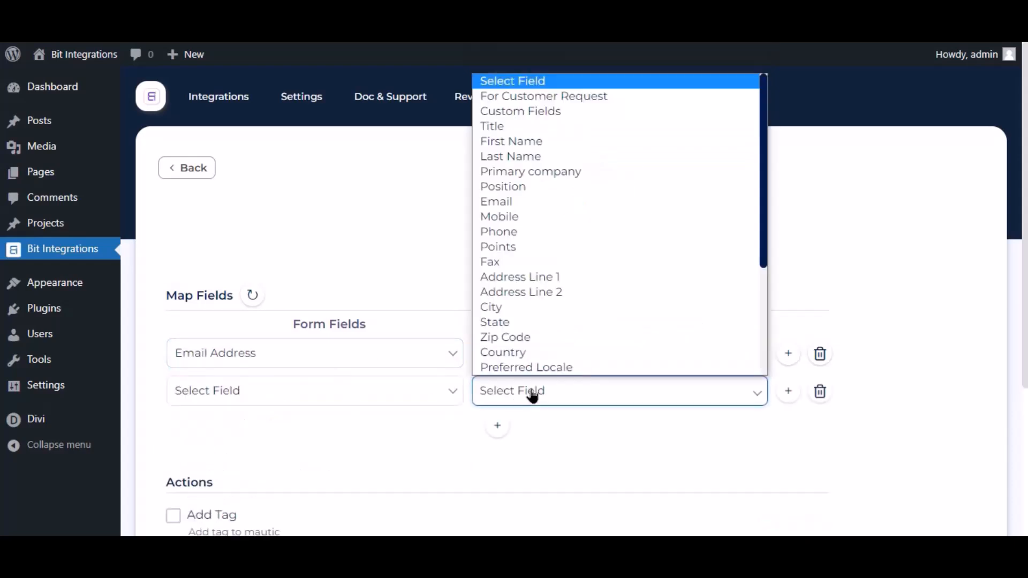
{"action": "left_click", "coordinate": [502, 141]}
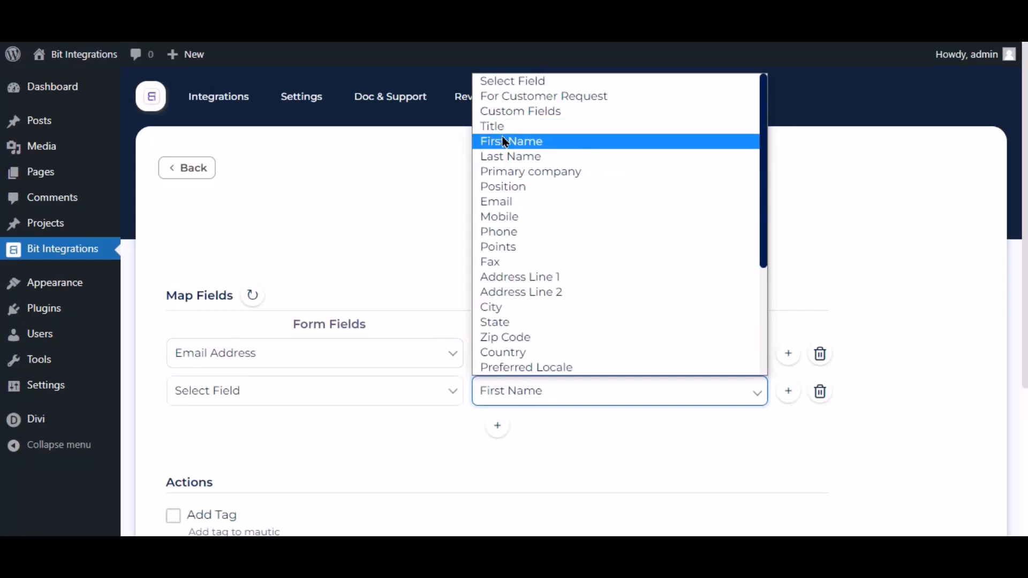
{"action": "left_click", "coordinate": [413, 391]}
{"action": "left_click", "coordinate": [239, 445]}
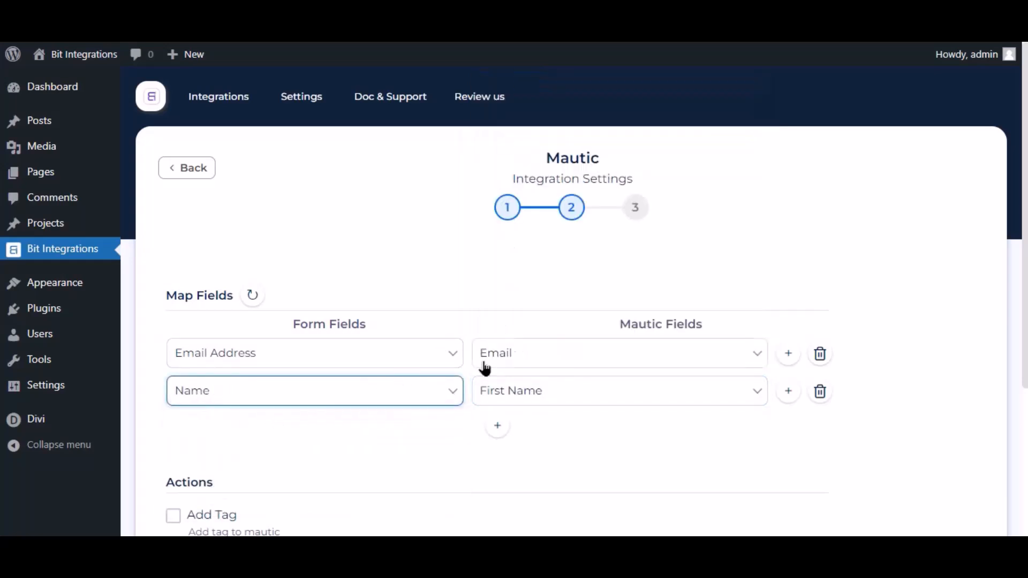
{"action": "scroll", "coordinate": [556, 332], "scroll_direction": "down", "scroll_amount": 4}
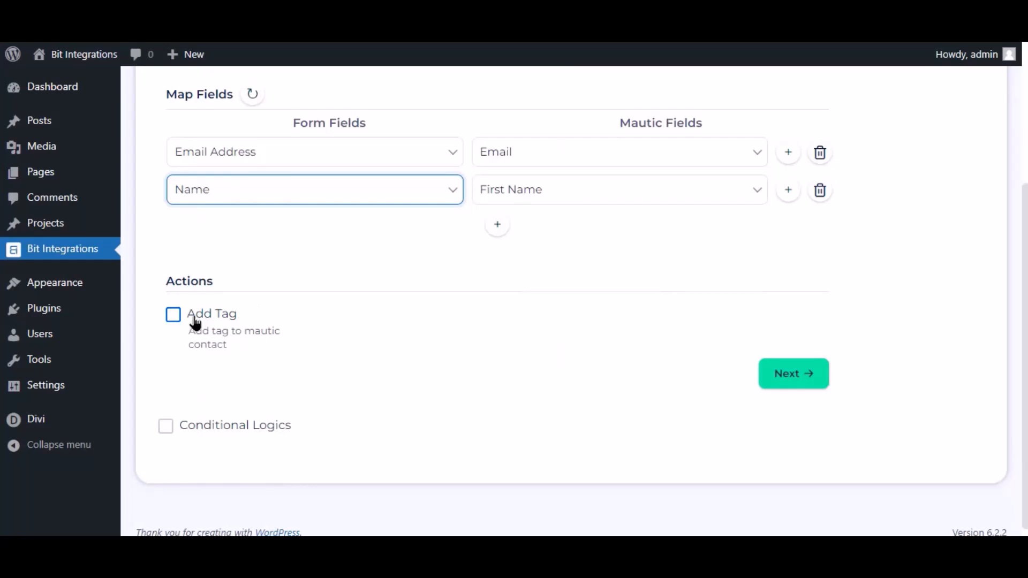
Turn Conditional Logics on, then switch it back off.
{"action": "left_click", "coordinate": [166, 427]}
{"action": "scroll", "coordinate": [220, 426], "scroll_direction": "down", "scroll_amount": 3}
{"action": "mouse_move", "coordinate": [197, 314]}
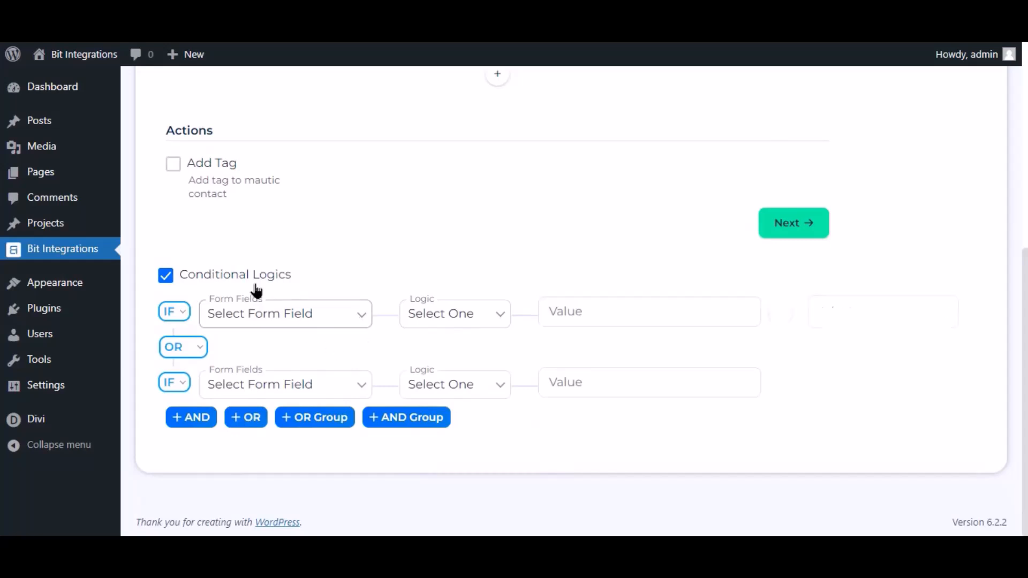
{"action": "left_click", "coordinate": [167, 275]}
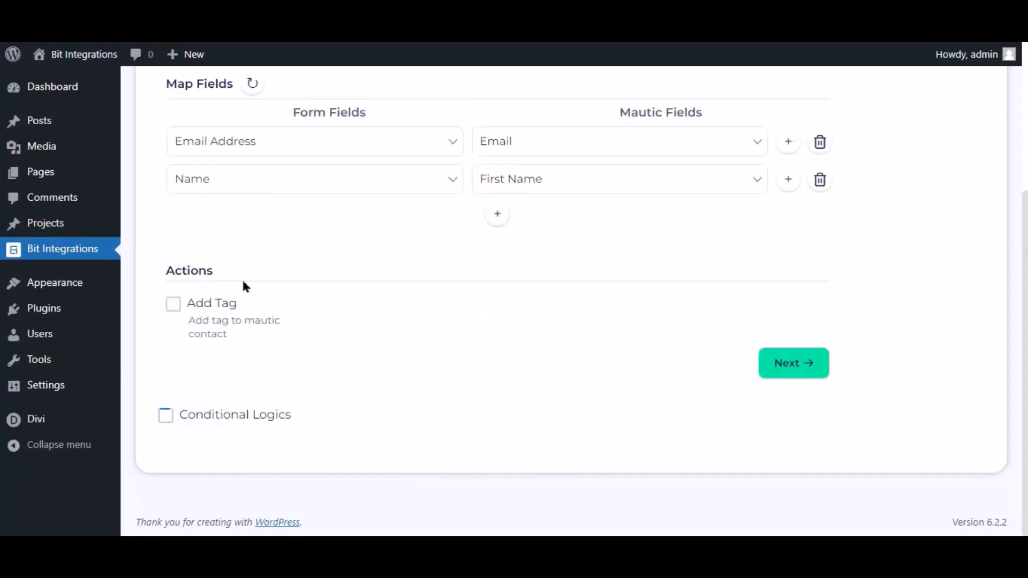
Save the finished Mautic integration and start a new Pie Forms entry with Name 'Bit'.
{"action": "left_click", "coordinate": [781, 363]}
{"action": "left_click", "coordinate": [572, 256]}
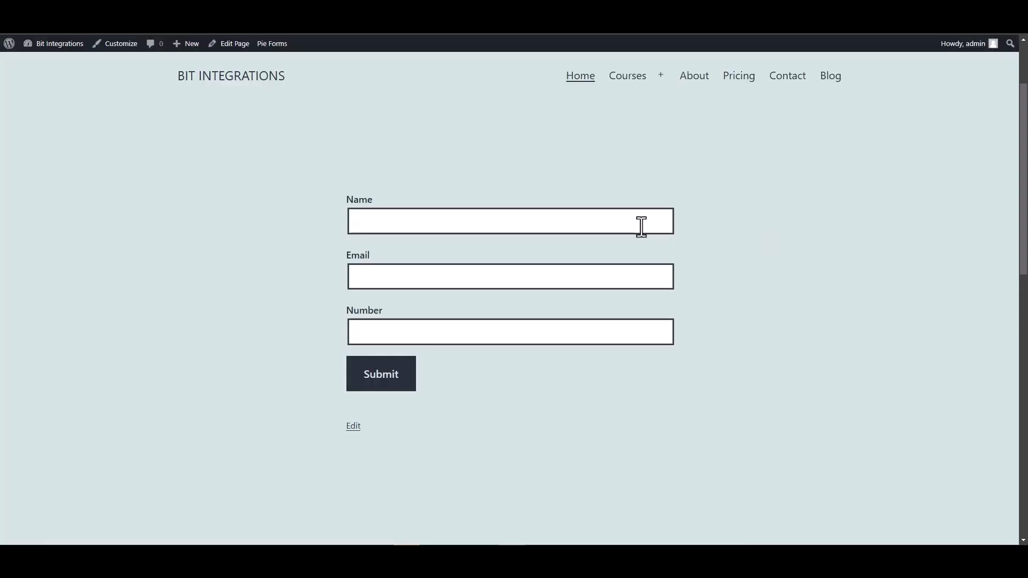
{"action": "left_click", "coordinate": [641, 226]}
{"action": "type", "text": "Bit Integrations"}
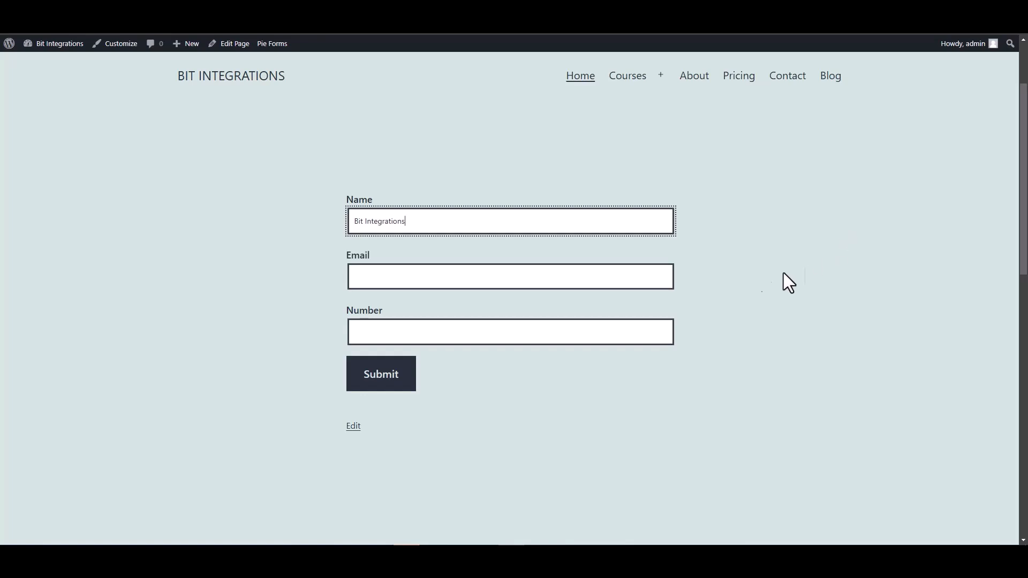
Submit a Pie Forms test entry with name, email and number, then verify the new Mautic contact.
{"action": "left_click", "coordinate": [640, 276]}
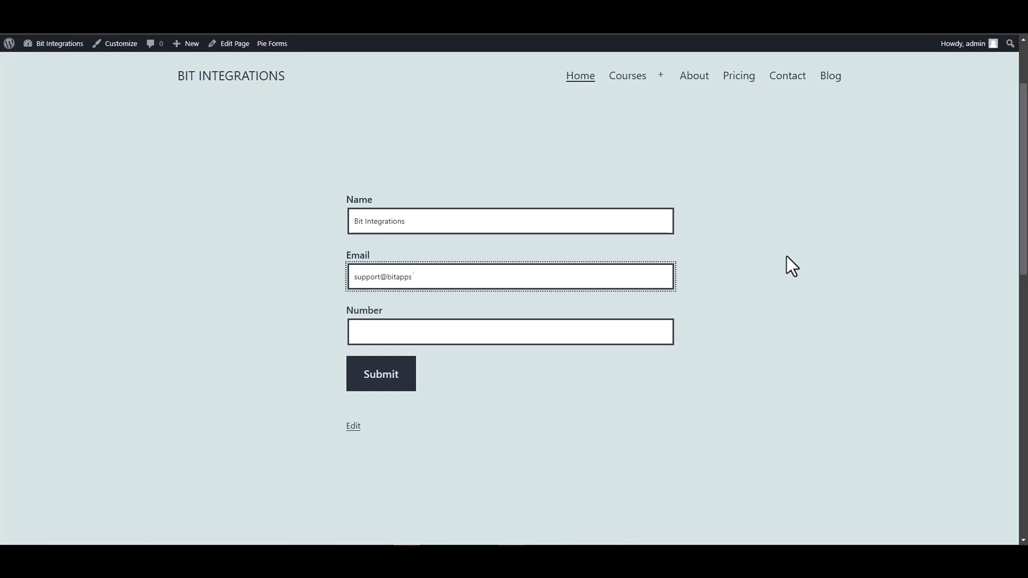
{"action": "left_click", "coordinate": [613, 329]}
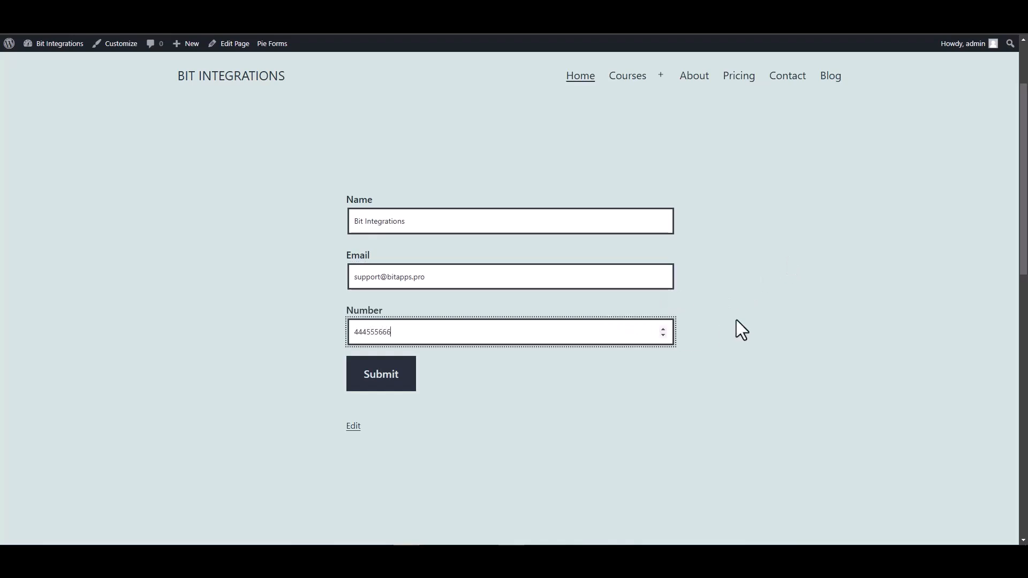
{"action": "left_click", "coordinate": [385, 382]}
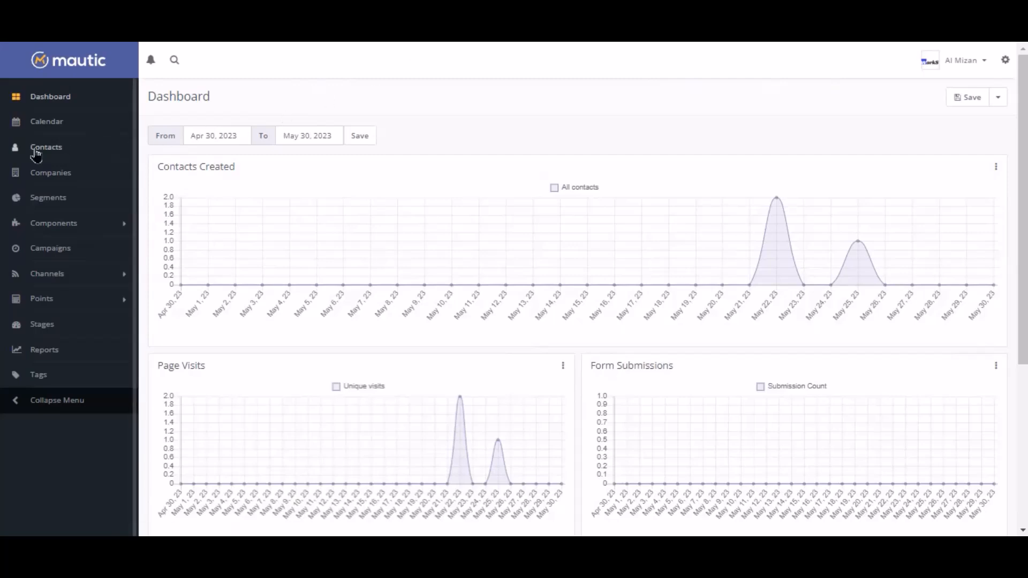
{"action": "left_click", "coordinate": [36, 153]}
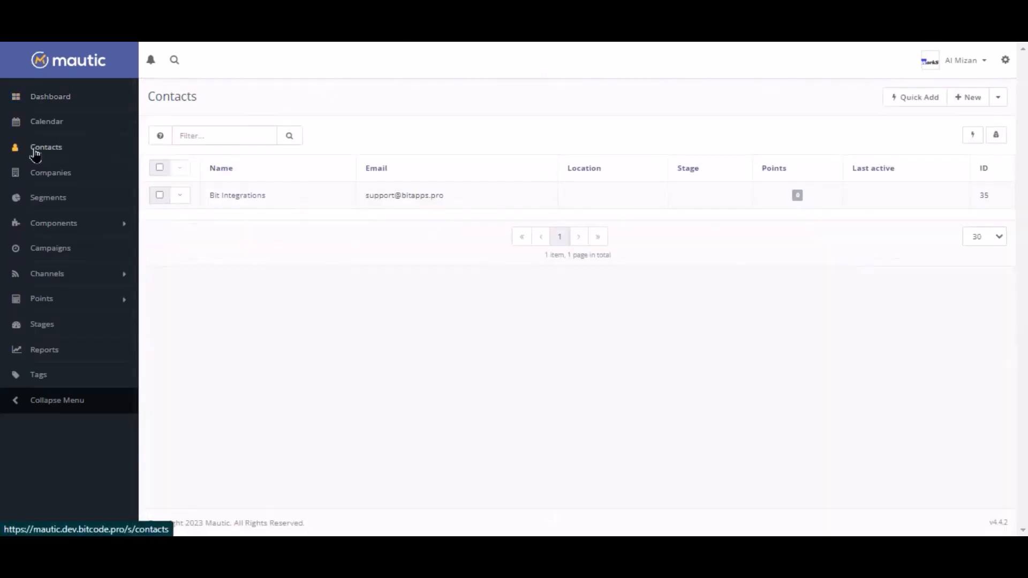